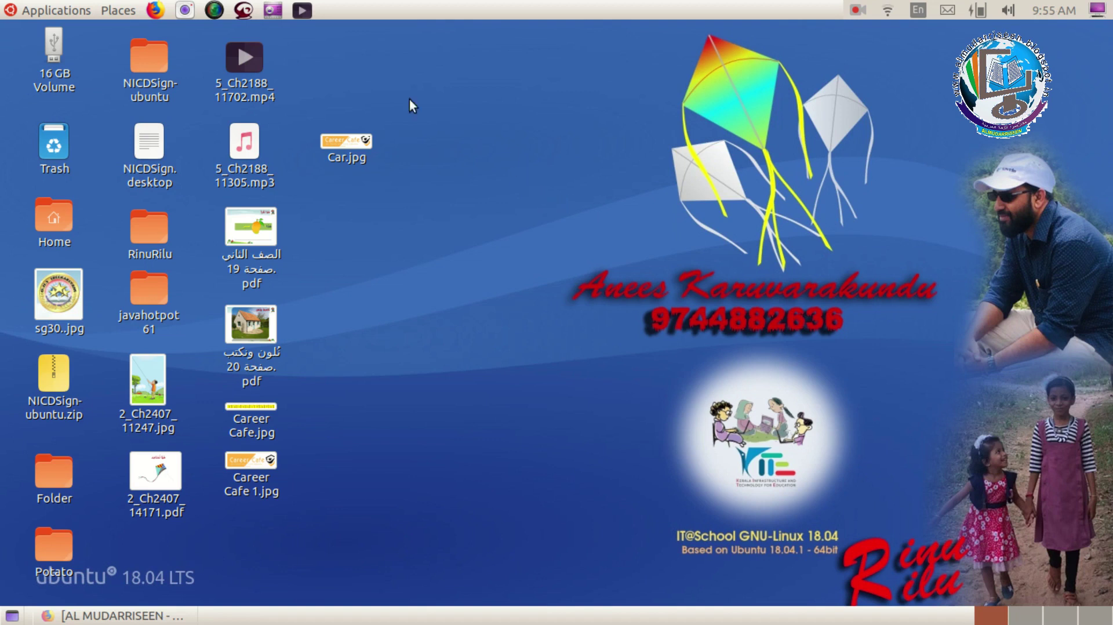
- Launch Inkscape Vector Graphics Editor from the Graphics applications menu to get a blank A4 document
click(58, 10)
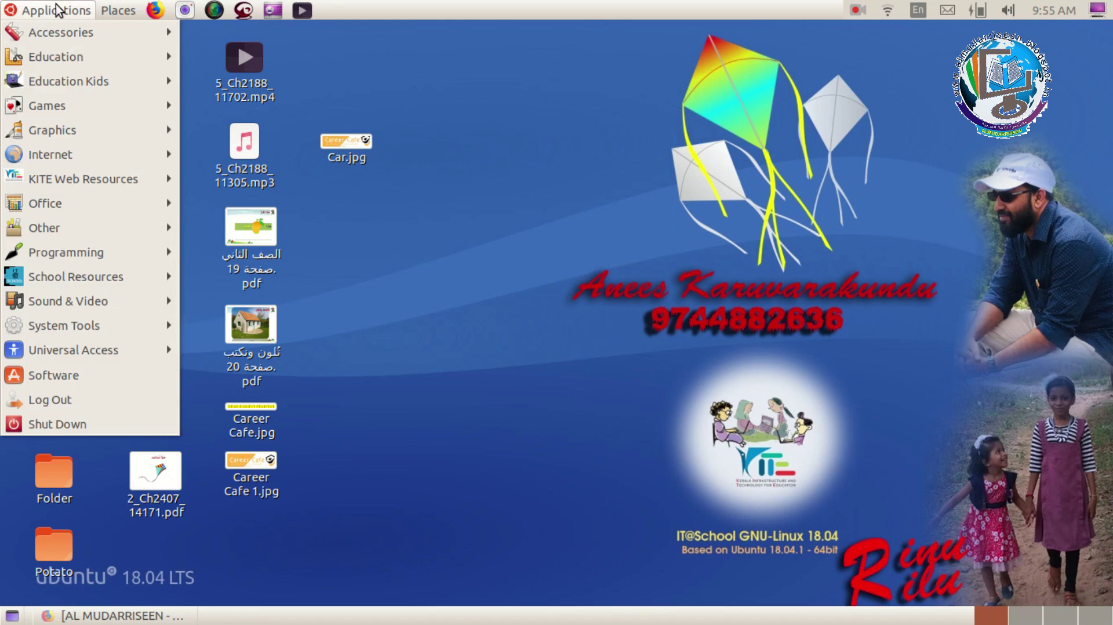
mouse_move(61, 134)
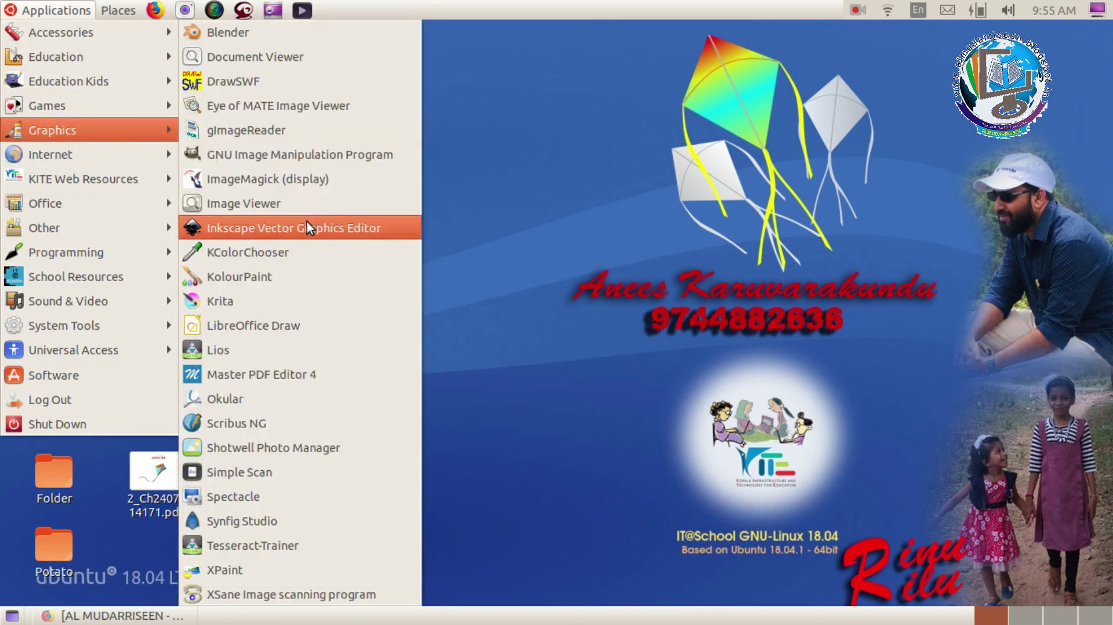
click(290, 231)
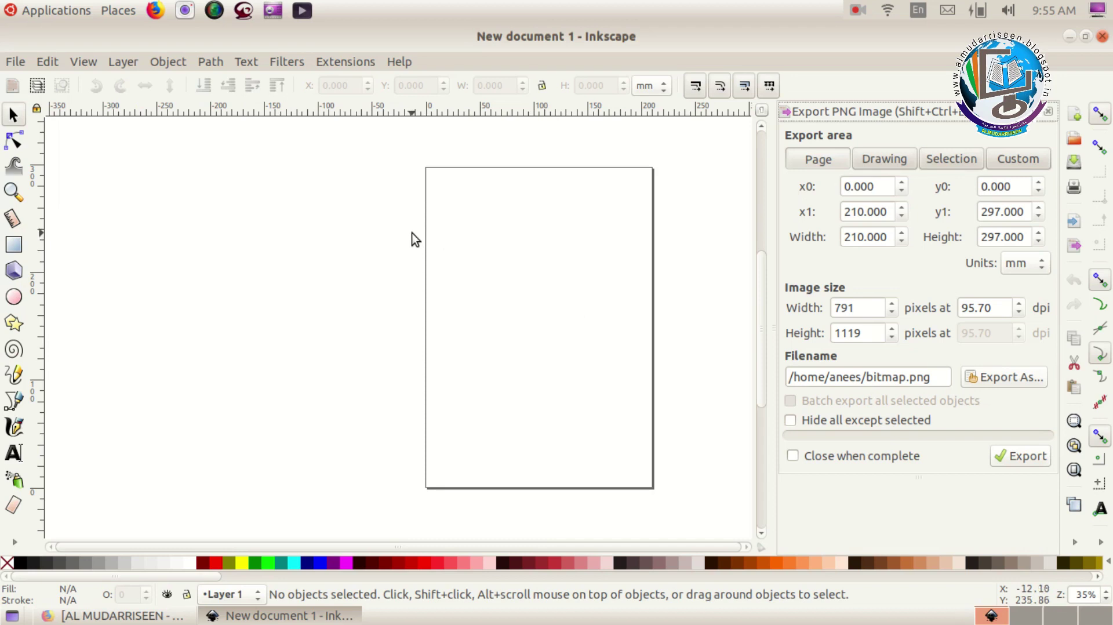
- Open the QR Code dialog under Extensions > Render > Barcode
click(347, 65)
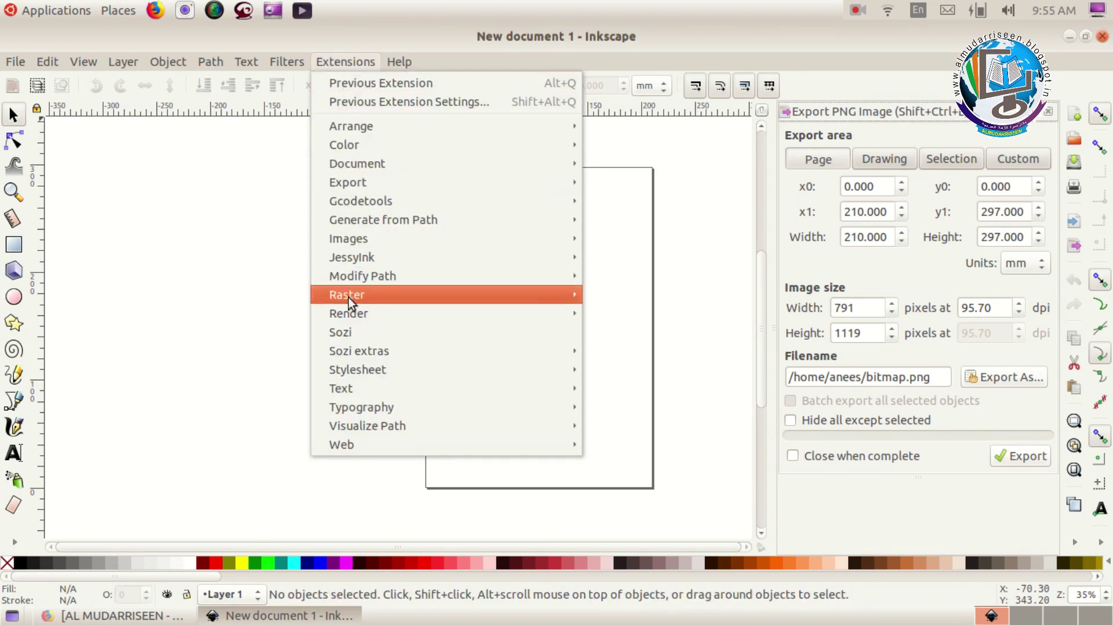
mouse_move(349, 313)
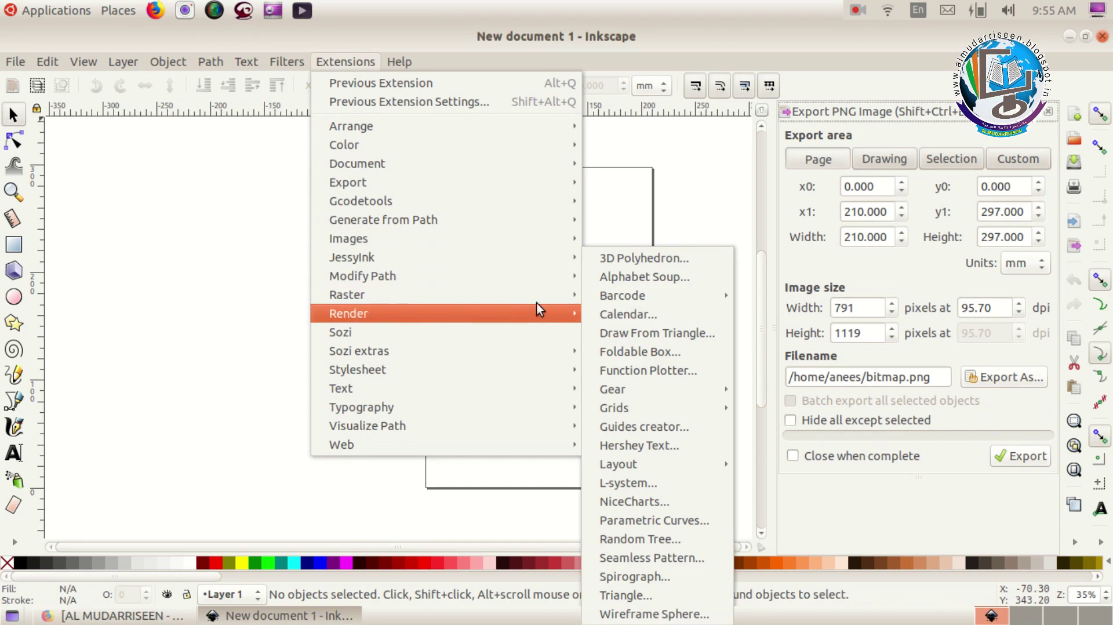
mouse_move(652, 302)
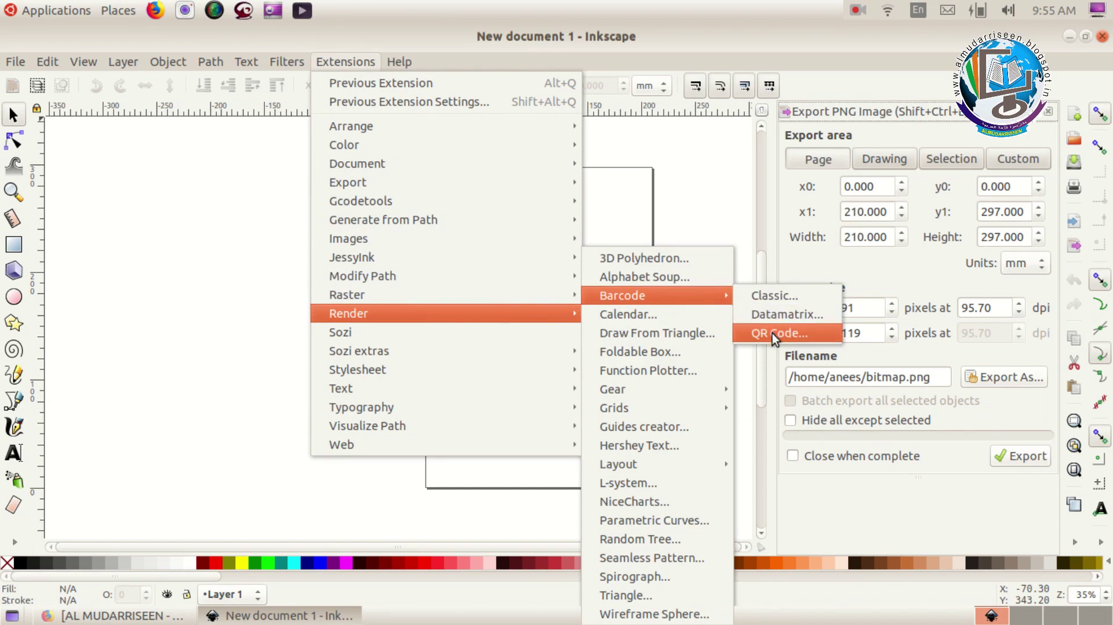
click(277, 197)
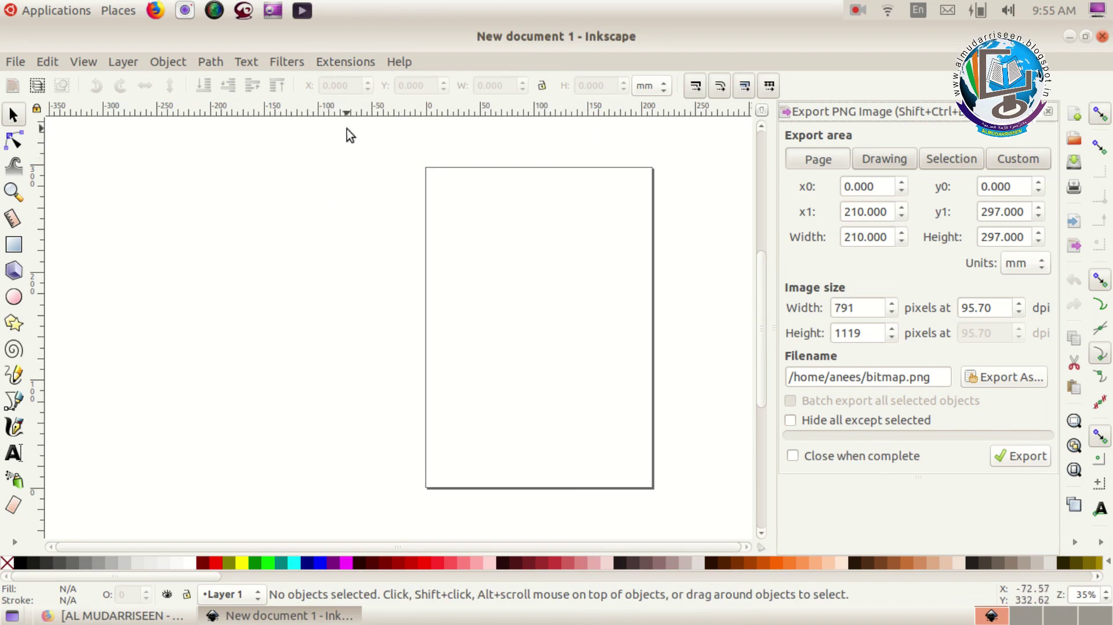
click(344, 63)
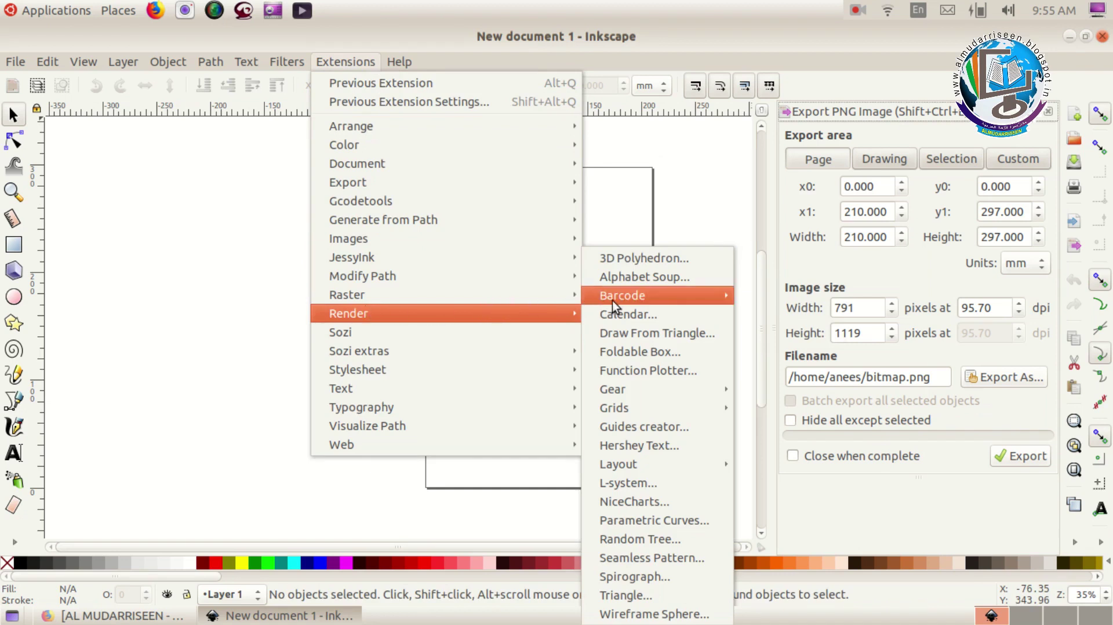
mouse_move(684, 302)
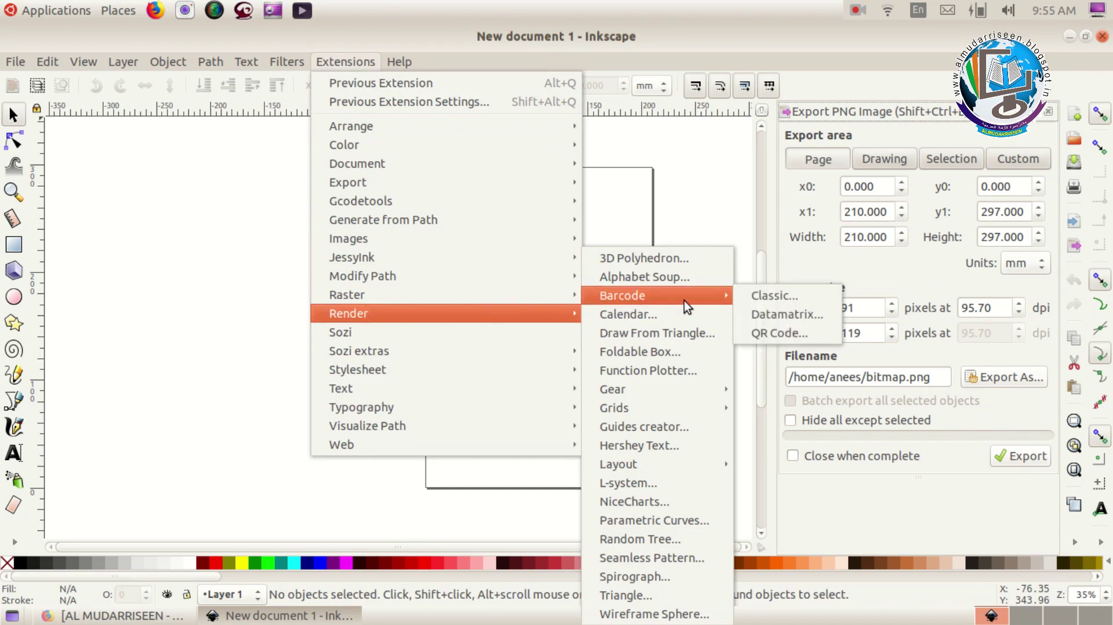
click(769, 336)
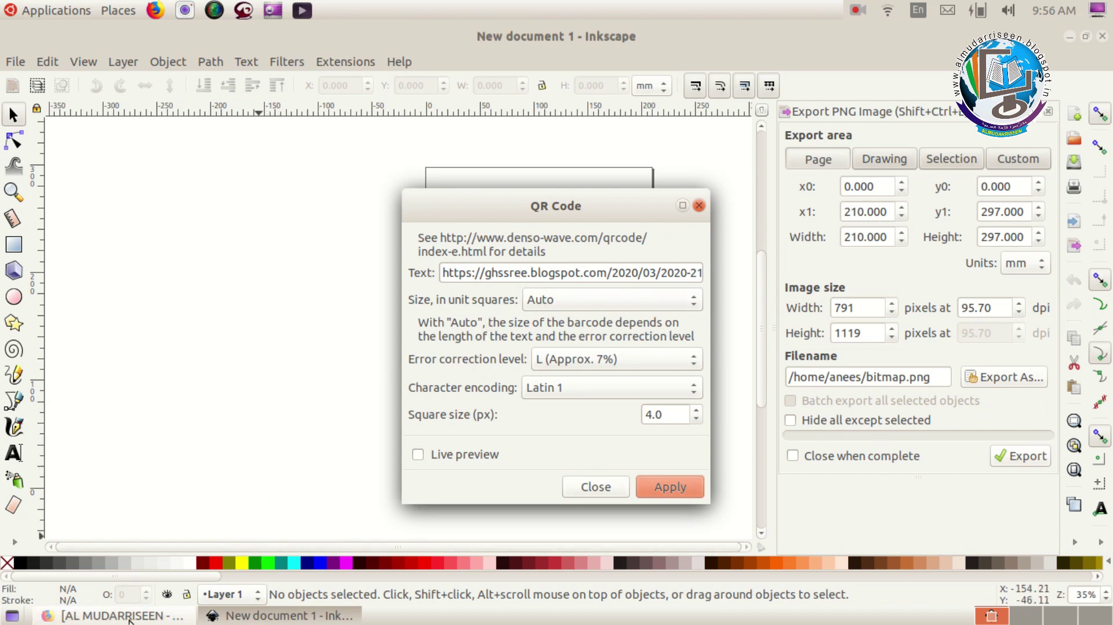
click(90, 617)
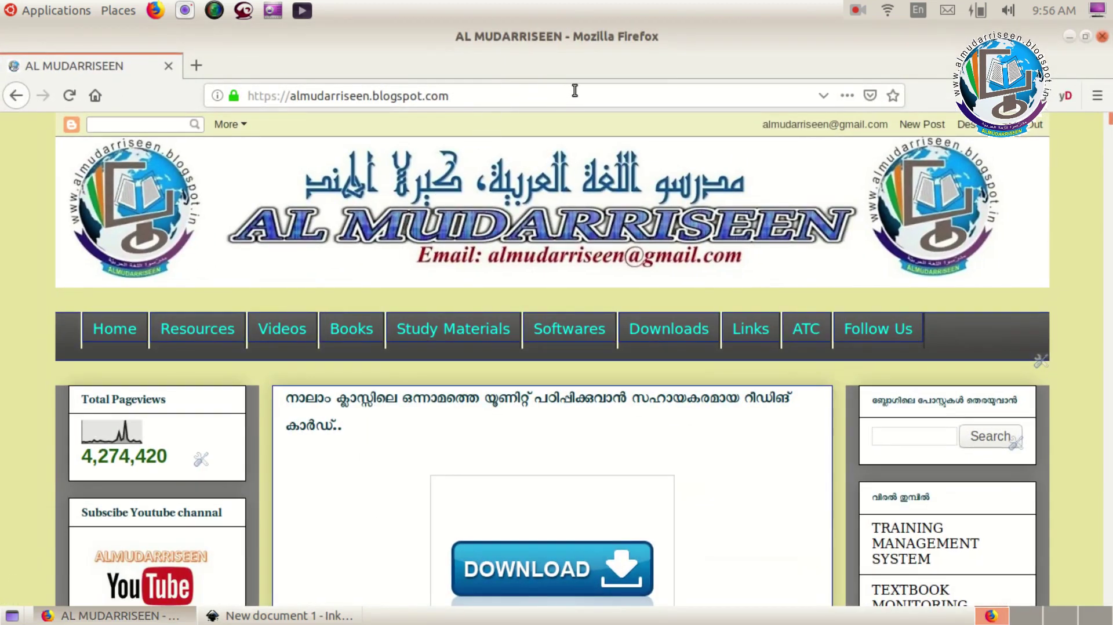
click(593, 95)
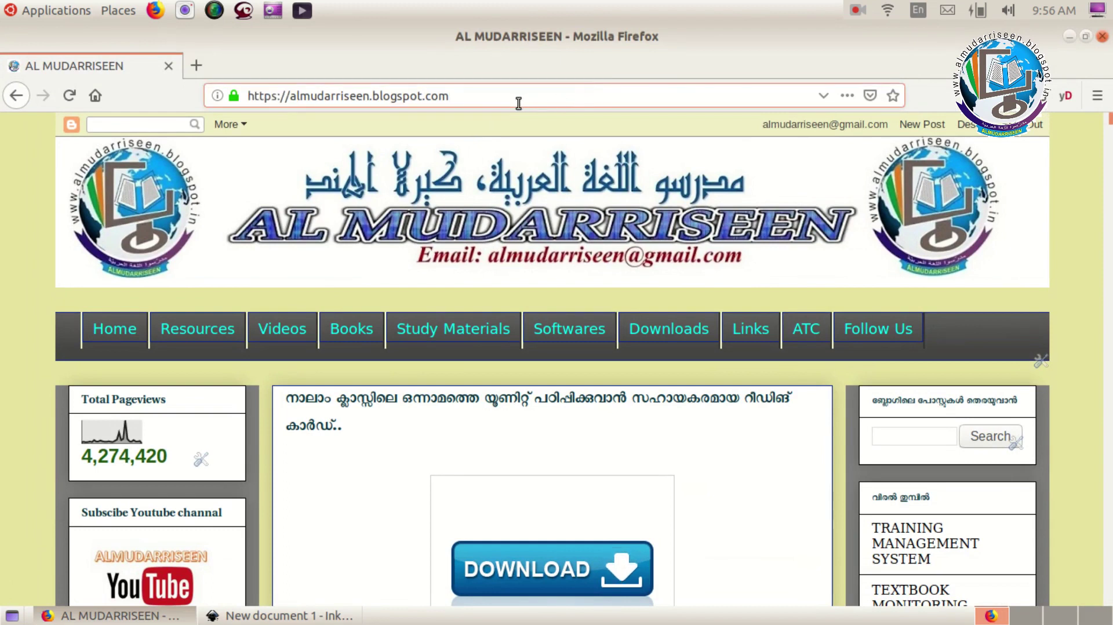
drag(466, 98, 204, 96)
key(ctrl+c)
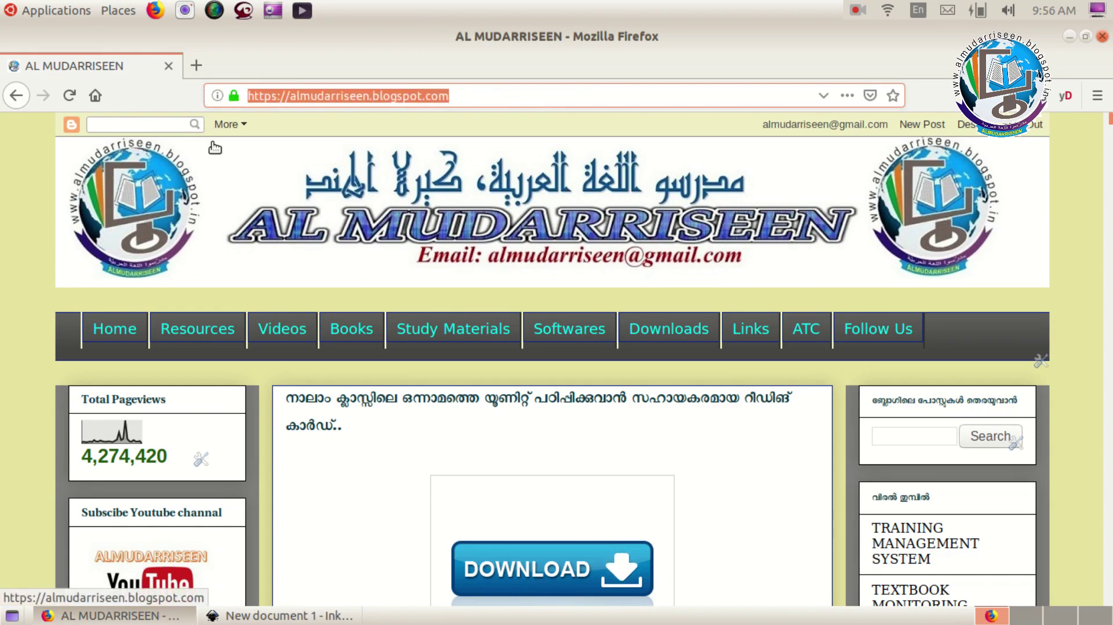
right_click(338, 95)
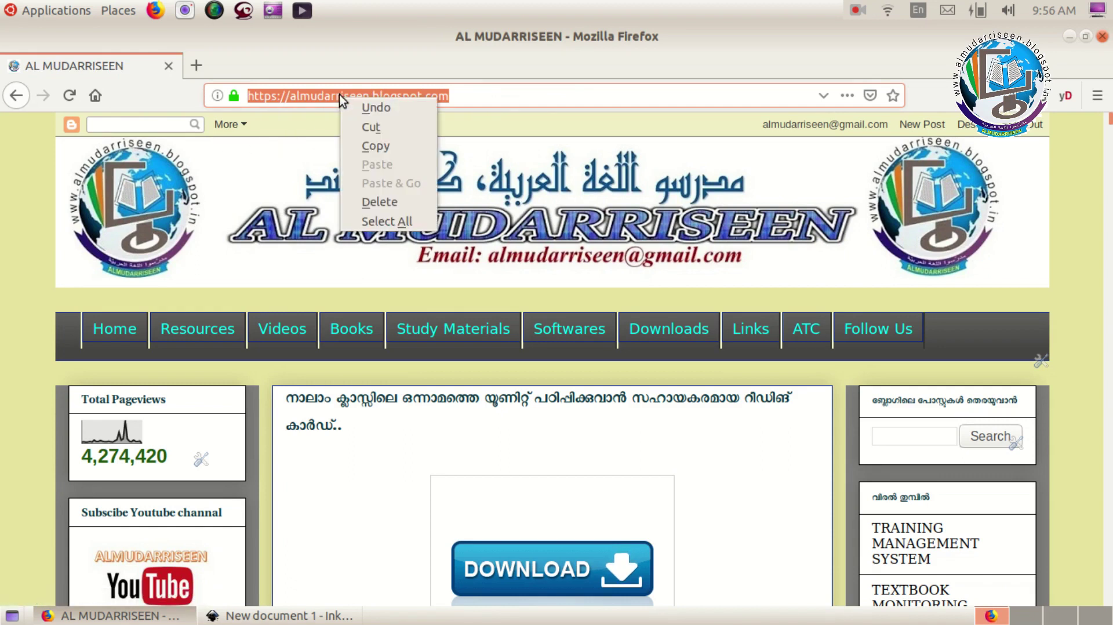
click(366, 146)
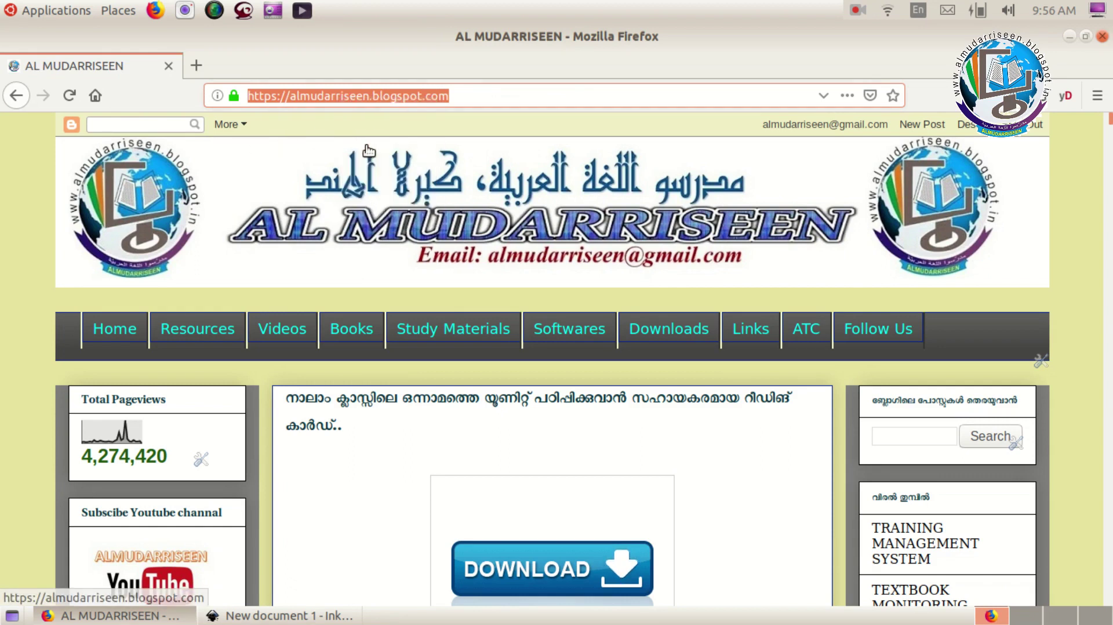
click(260, 616)
- Replace the QR Code Text with the pasted blog URL and apply to generate the code
click(524, 273)
triple_click(524, 275)
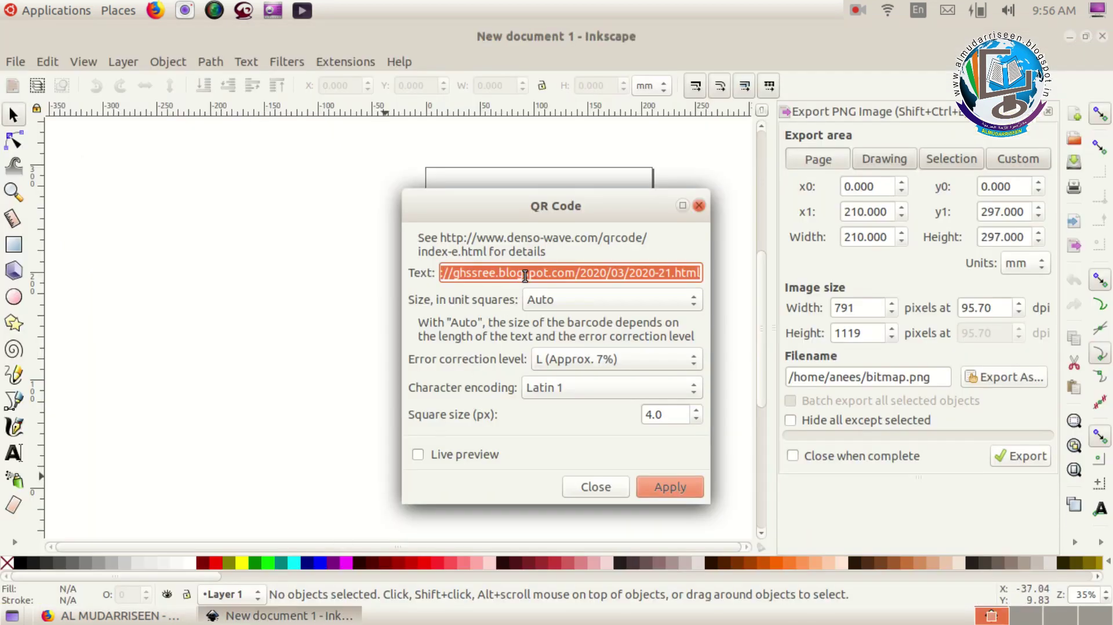
key(BackSpace)
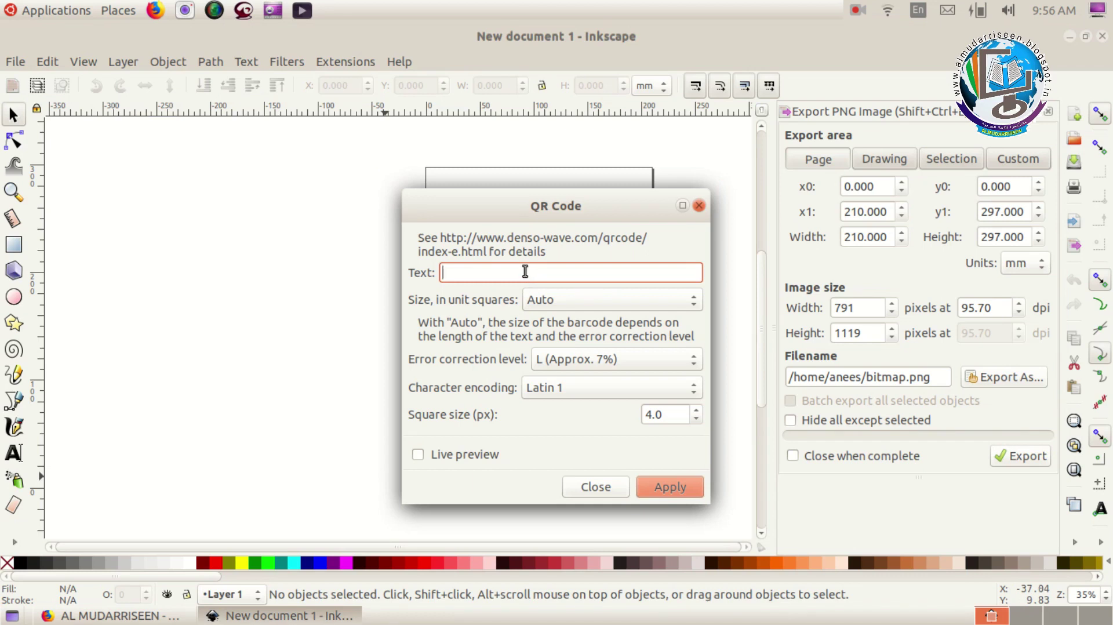
right_click(525, 272)
click(537, 321)
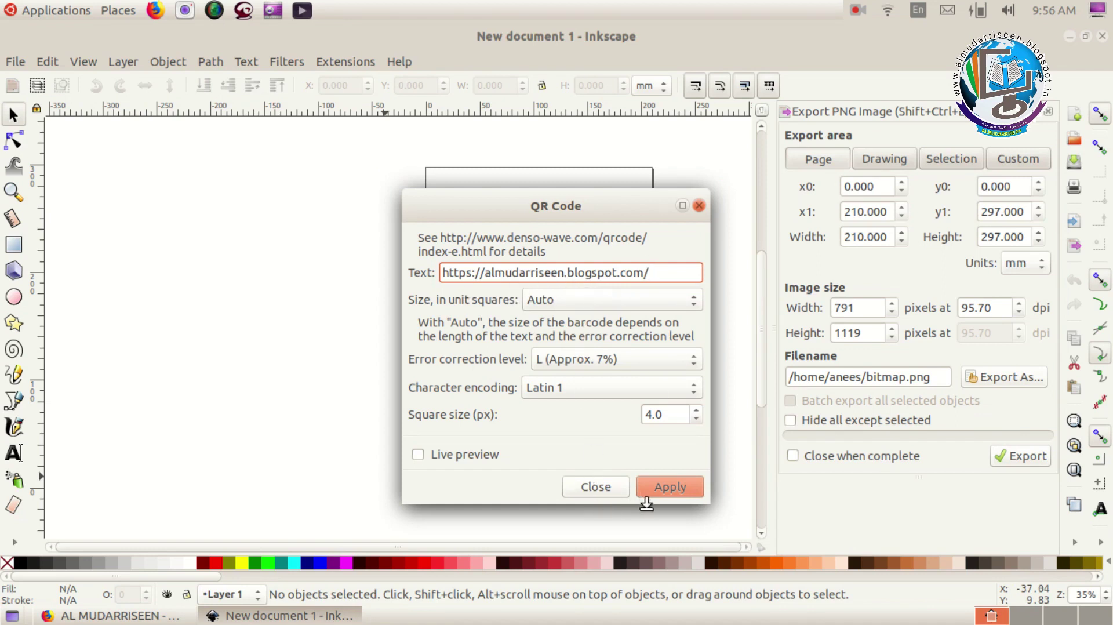
click(664, 490)
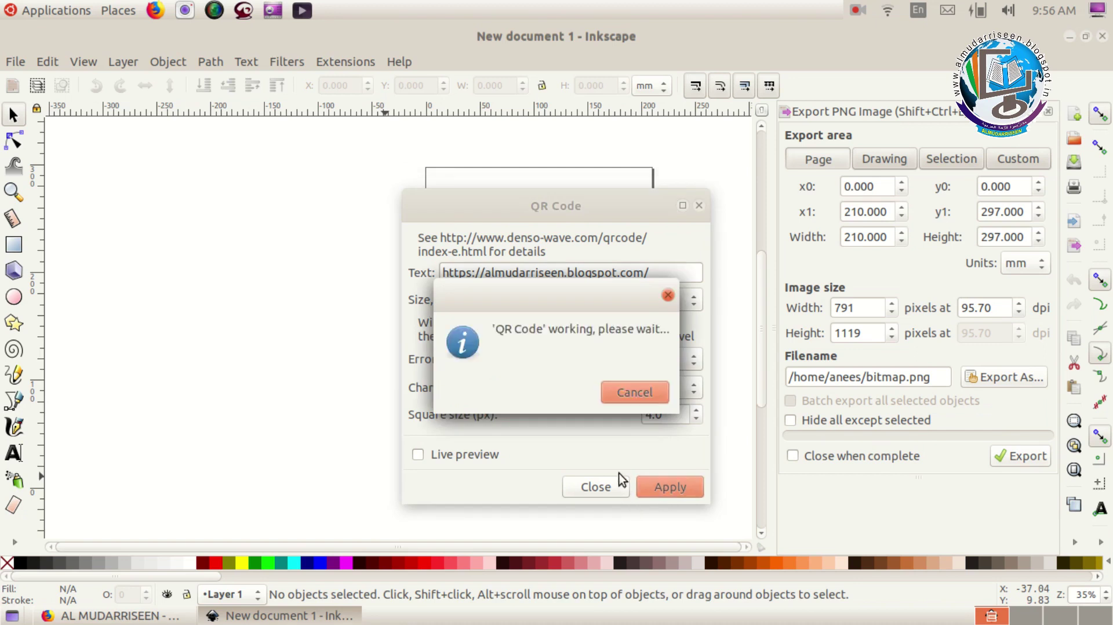
drag(640, 208, 701, 150)
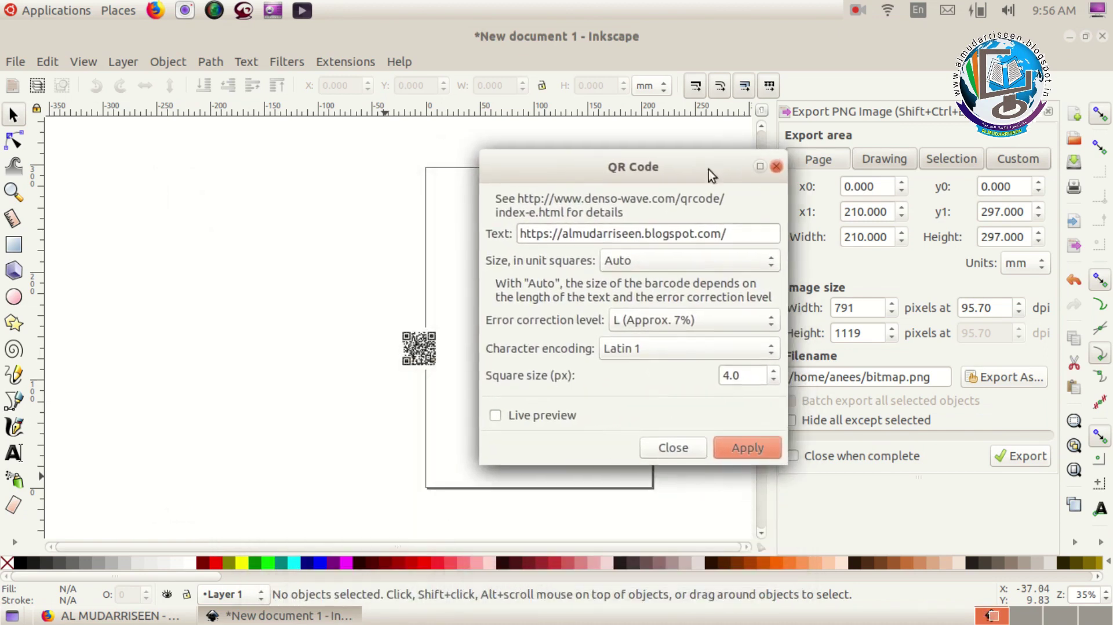
- Scale the QR code up to about 126 × 128 mm and centre it on the page
click(669, 451)
drag(411, 359, 479, 243)
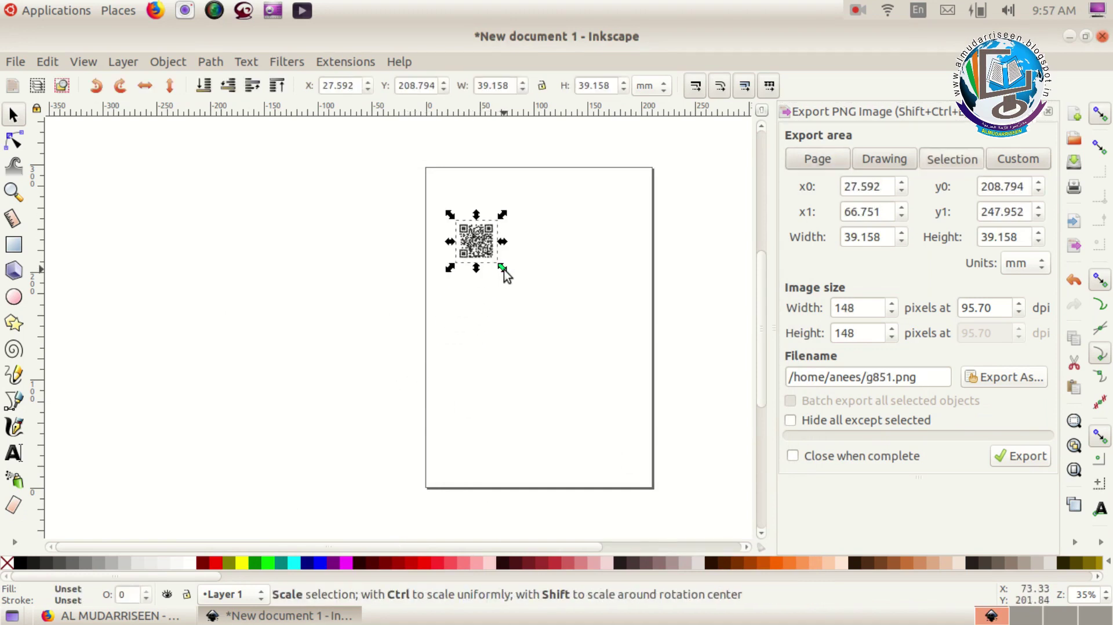
drag(506, 273, 598, 365)
click(636, 342)
drag(545, 311, 560, 347)
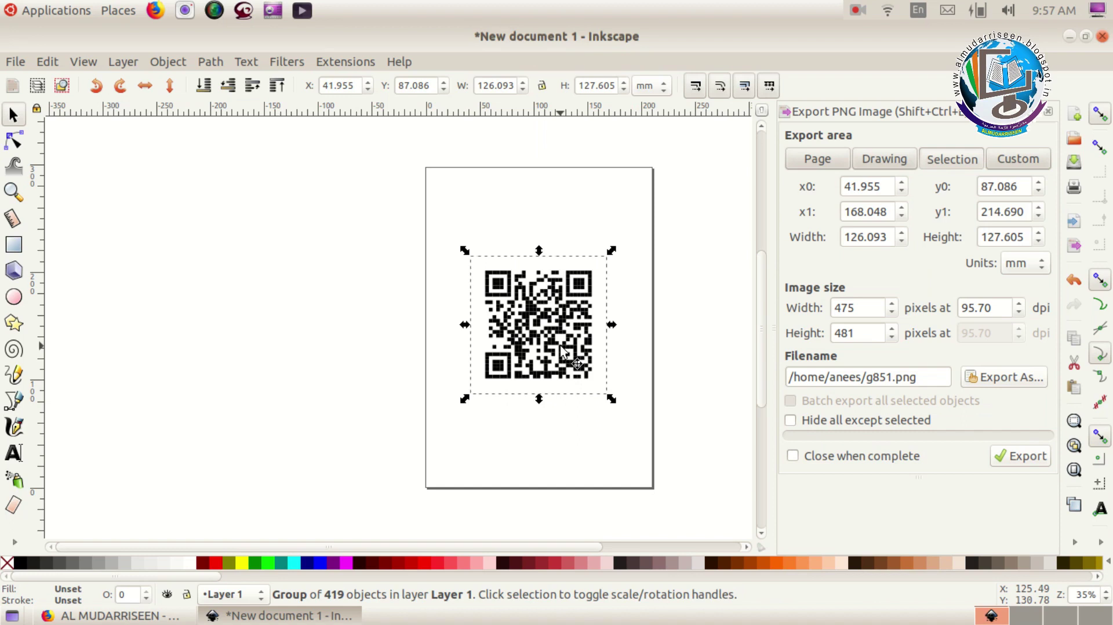
click(859, 13)
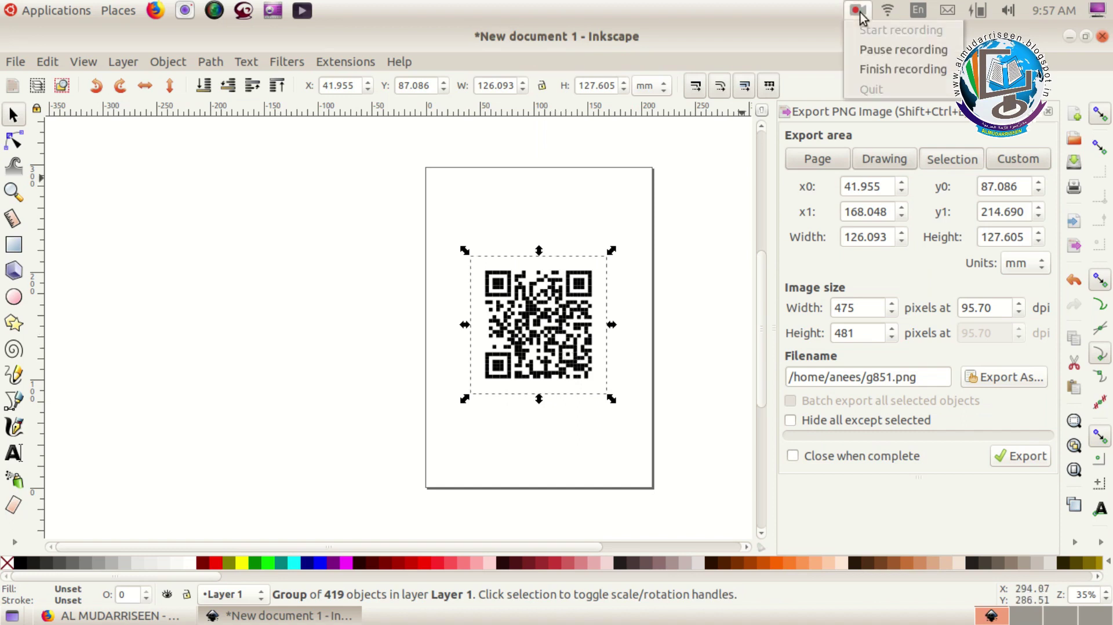
- Drag the QR code group to the page's bottom-right corner, around X 79.753, Y 4.687 mm
click(879, 49)
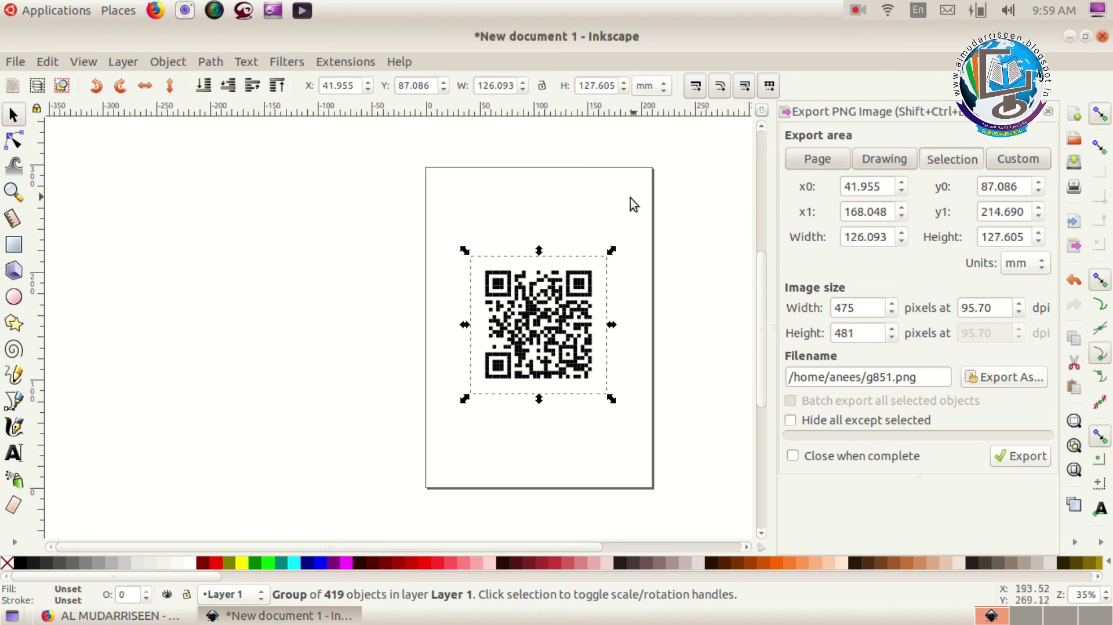
click(546, 337)
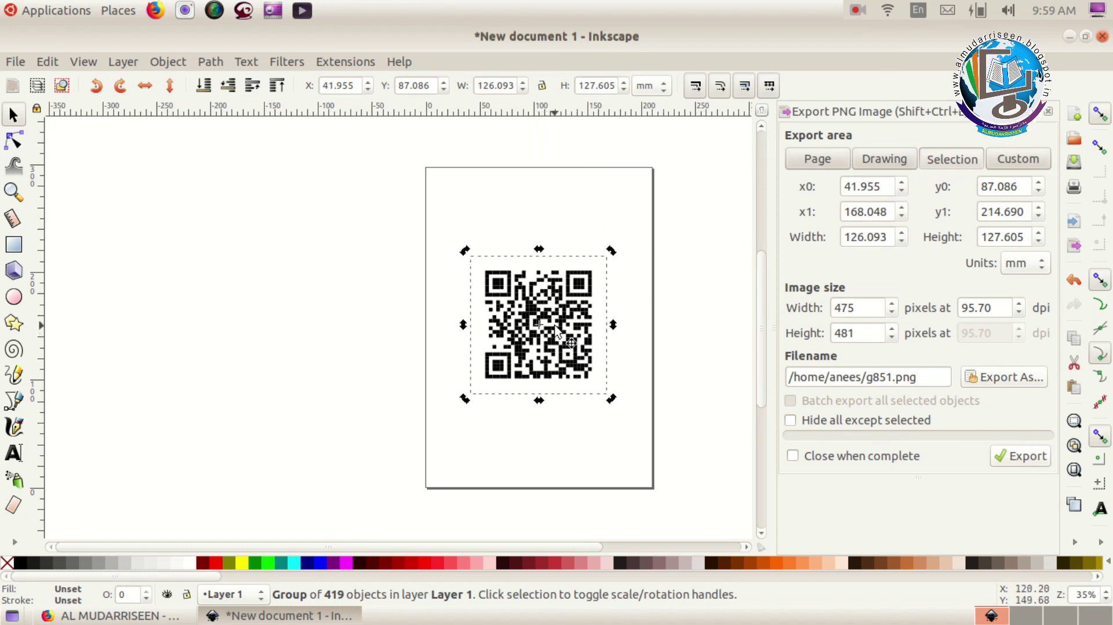
click(645, 299)
drag(573, 308, 611, 395)
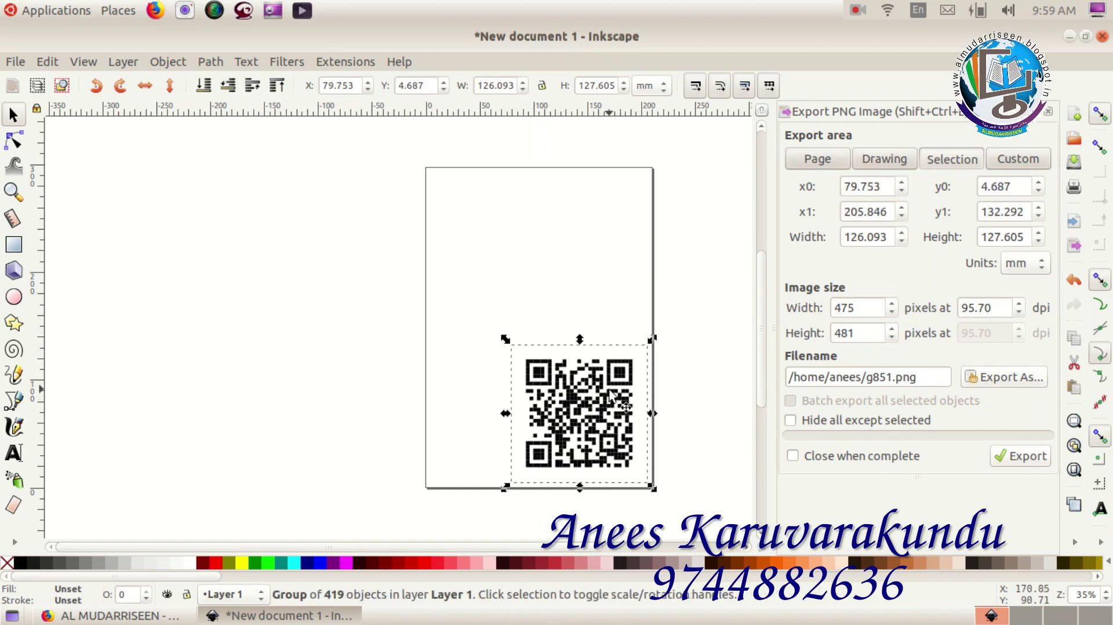